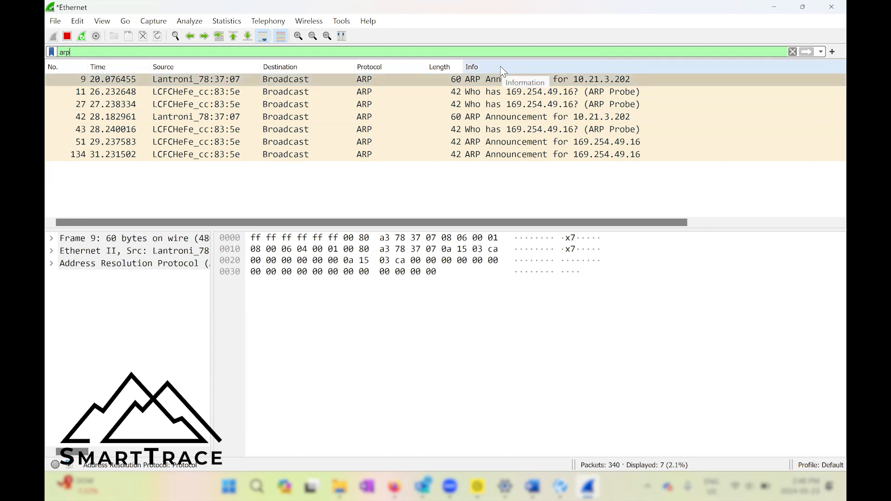
Close the Wireshark capture of Ethernet traffic
{"action": "left_click", "coordinate": [832, 7]}
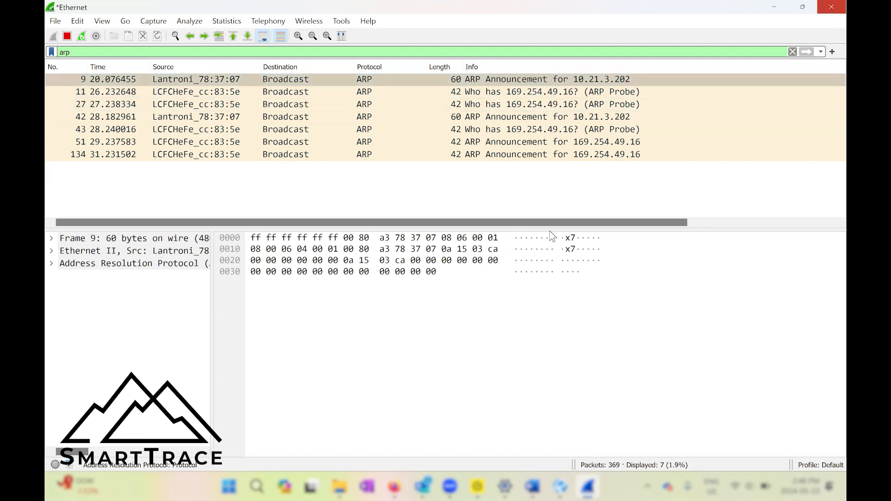
{"action": "left_click", "coordinate": [500, 261]}
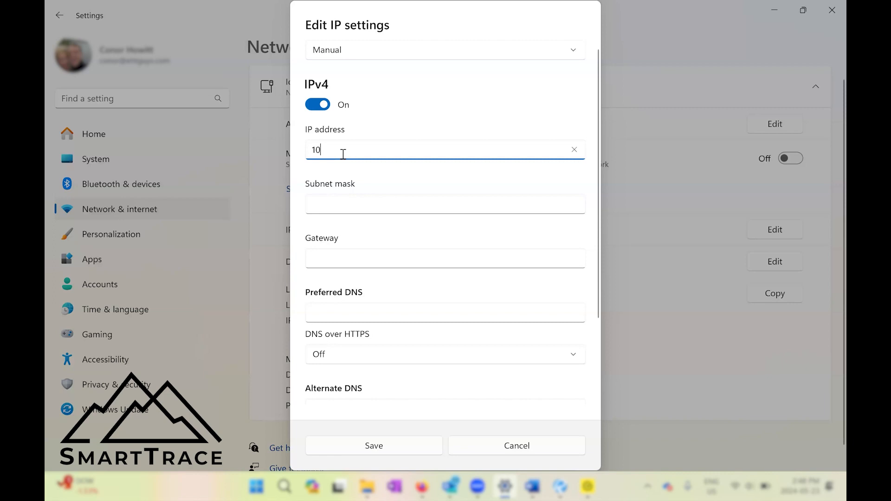
Set the Ethernet adapter's manual IPv4 address to 10.21.3.100 with subnet mask 255.255.255.0, save it and minimize Settings
{"action": "type", "text": ".21.3.100"}
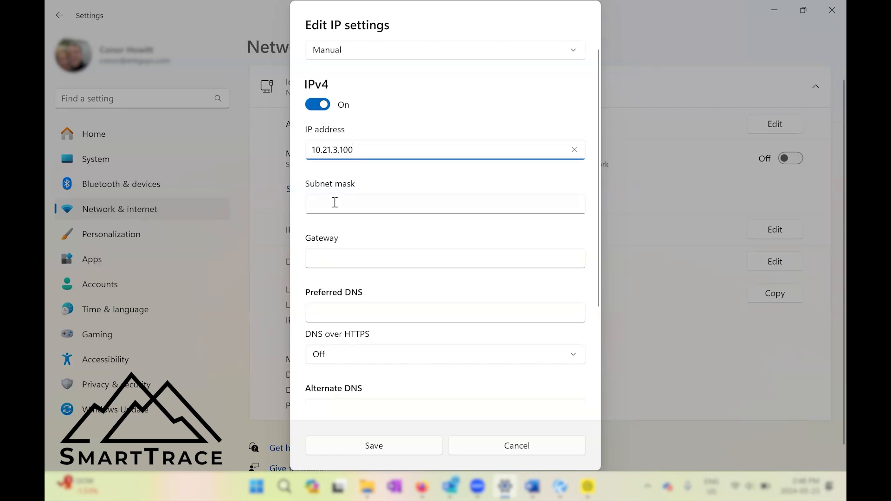
{"action": "left_click", "coordinate": [334, 202]}
{"action": "type", "text": "255.255.255.0"}
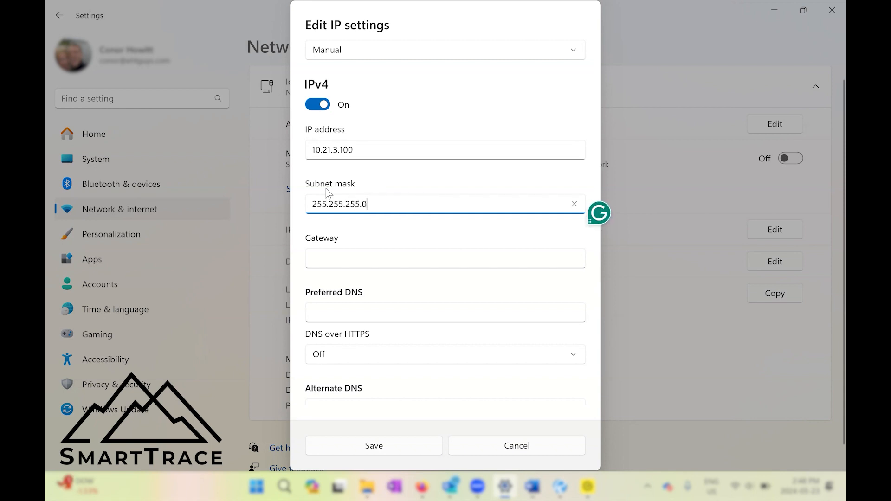
{"action": "left_click", "coordinate": [387, 444]}
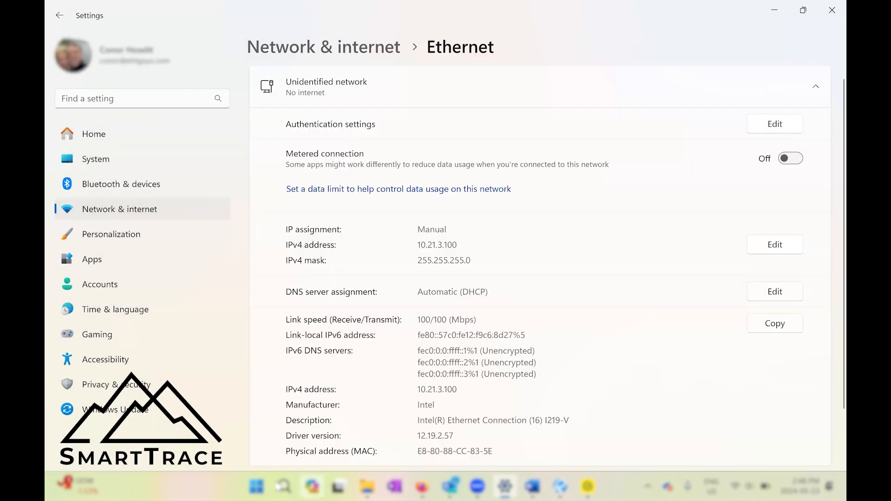
{"action": "left_click", "coordinate": [775, 10]}
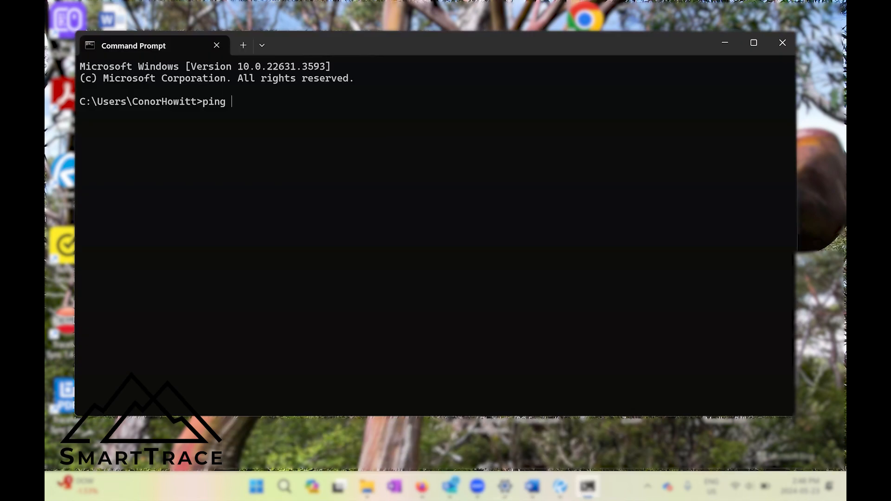
Ping the device at 10.21.3.202 from Command Prompt and close the window
{"action": "type", "text": "10.21.3.202"}
{"action": "key", "text": "Return"}
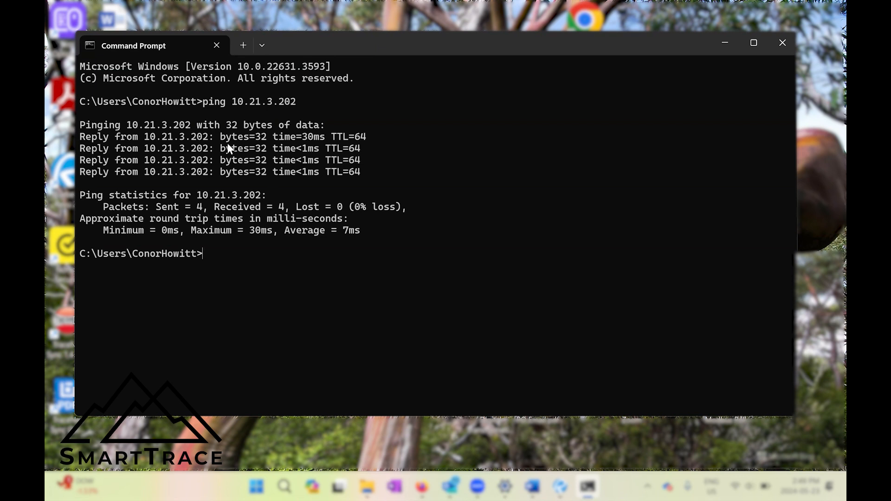
{"action": "left_click", "coordinate": [786, 52]}
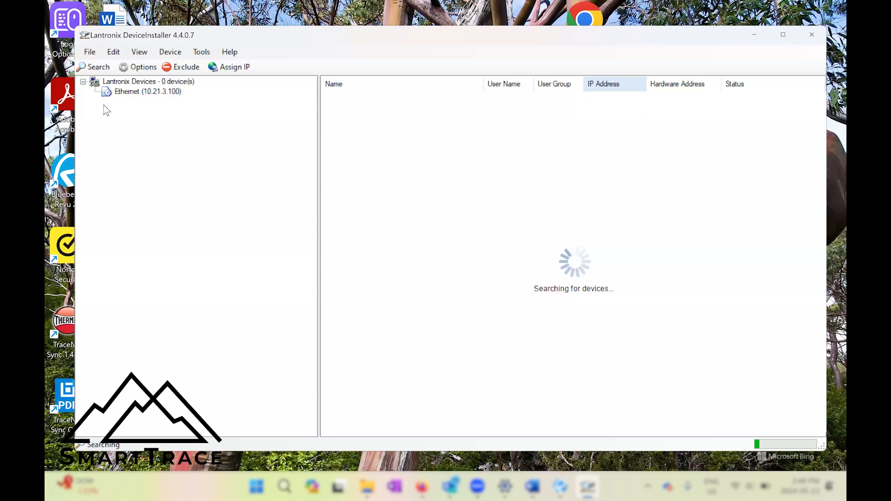
Maximize Lantronix DeviceInstaller, expand the xPress DR-IAP (-03) branch and open the device at 10.21.3.202
{"action": "key", "text": "super+Up"}
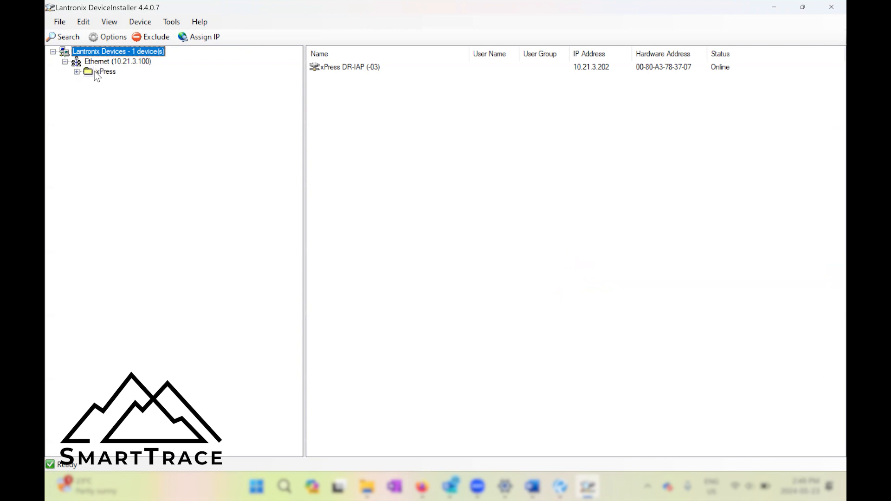
{"action": "left_click", "coordinate": [77, 72]}
{"action": "left_click", "coordinate": [140, 83]}
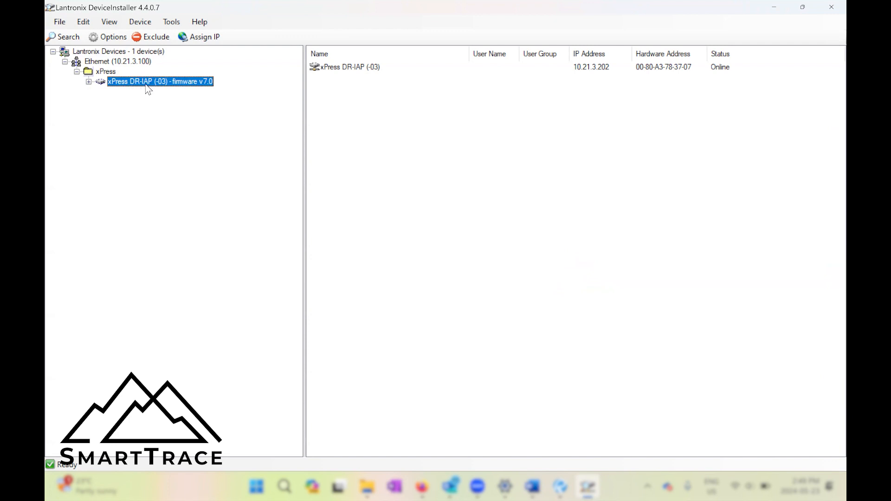
{"action": "left_click", "coordinate": [91, 82]}
{"action": "left_click", "coordinate": [141, 92]}
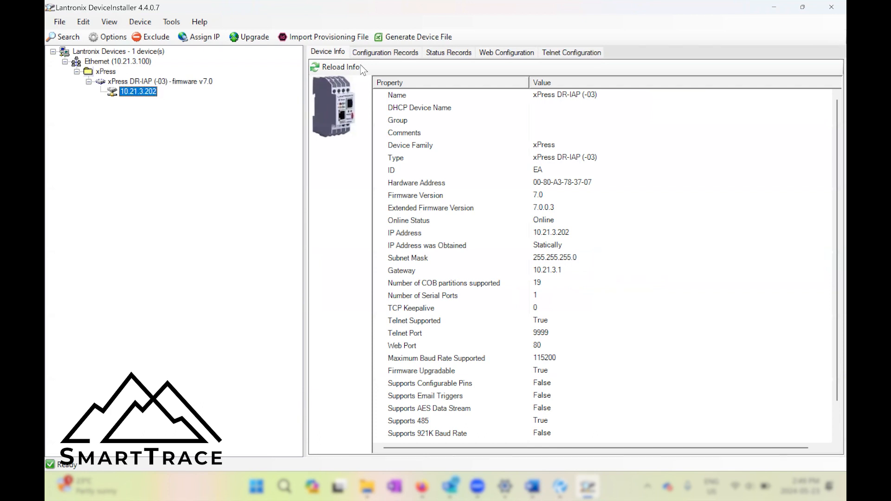
Connect to the device through Telnet Configuration on port 9999, enter setup mode and review its listed parameters
{"action": "left_click", "coordinate": [566, 55]}
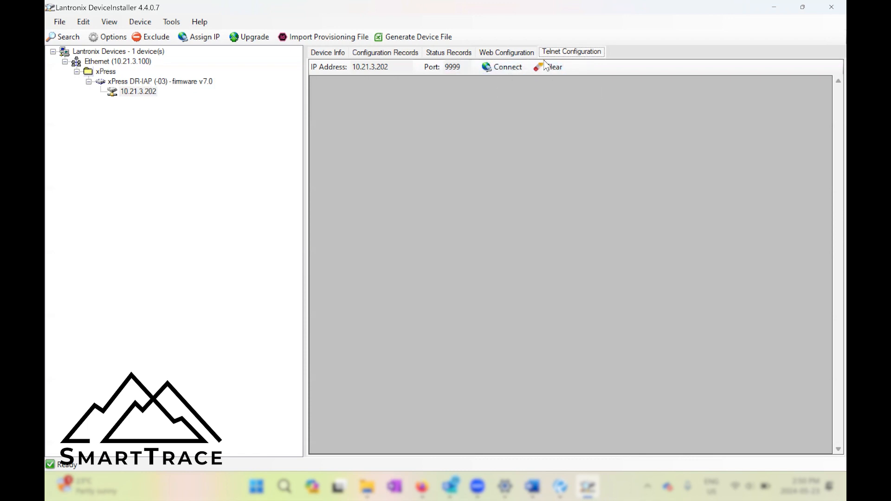
{"action": "left_click", "coordinate": [501, 68]}
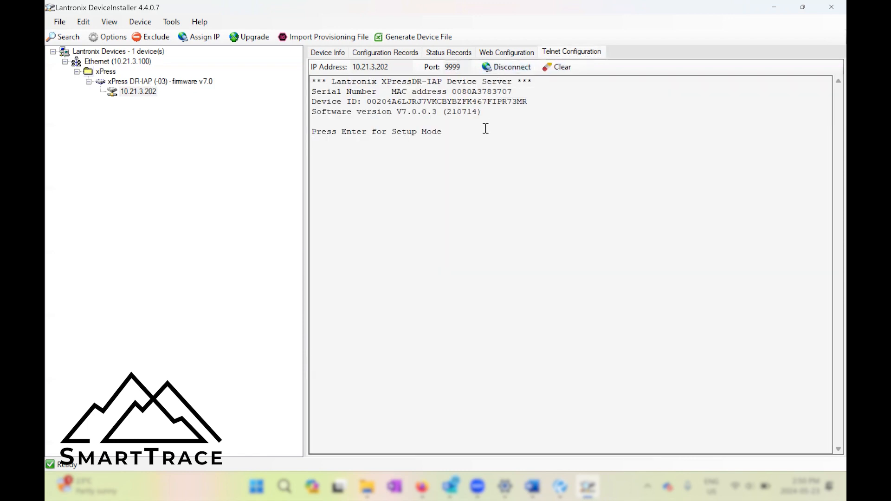
{"action": "key", "text": "Return"}
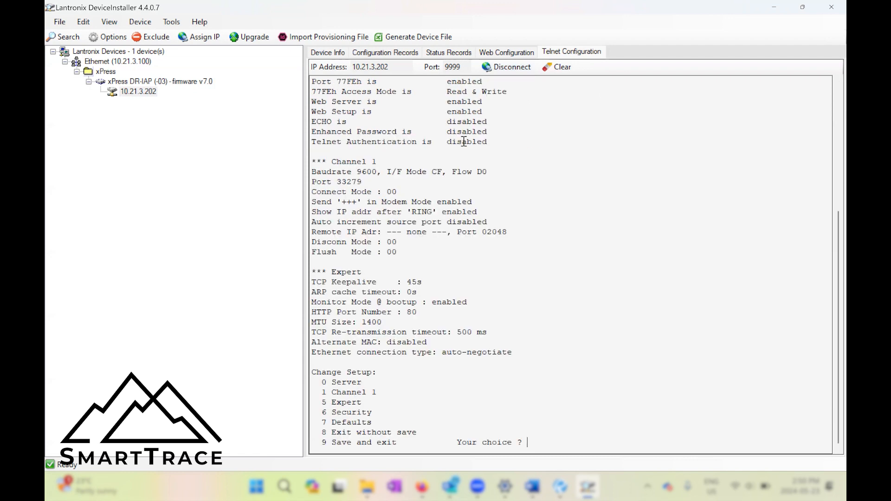
{"action": "scroll", "coordinate": [506, 255], "scroll_direction": "up", "scroll_amount": 1}
{"action": "scroll", "coordinate": [486, 299], "scroll_direction": "up", "scroll_amount": 6}
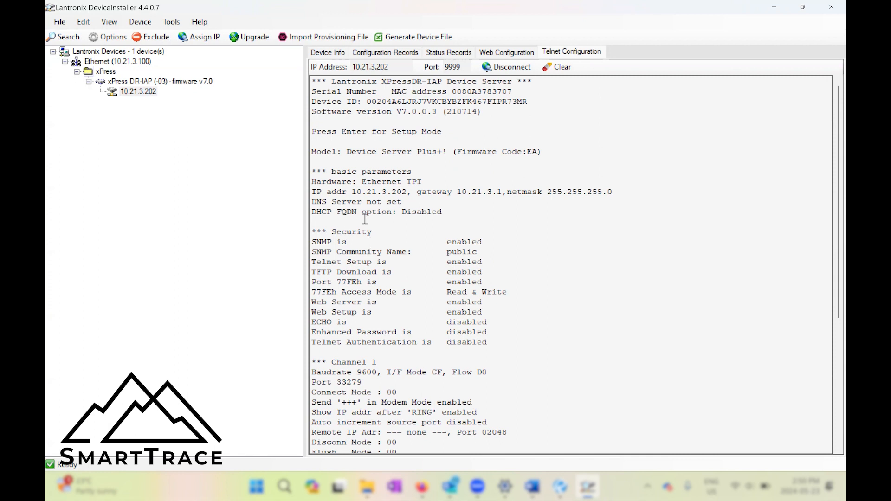
{"action": "scroll", "coordinate": [395, 188], "scroll_direction": "down", "scroll_amount": 5}
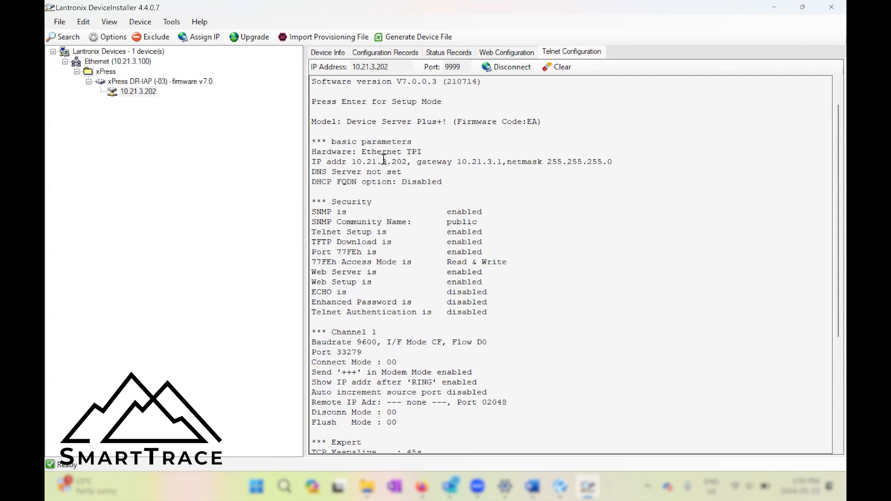
{"action": "scroll", "coordinate": [402, 209], "scroll_direction": "down", "scroll_amount": 2}
{"action": "scroll", "coordinate": [408, 235], "scroll_direction": "up", "scroll_amount": 6}
{"action": "scroll", "coordinate": [405, 230], "scroll_direction": "up", "scroll_amount": 1}
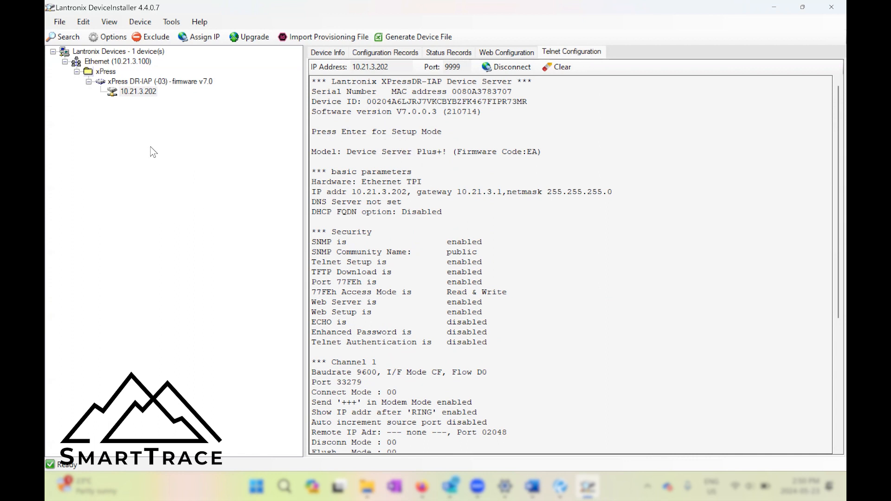
Start a custom device upgrade for 10.21.3.202 and choose the firmware file amea_4003.rom from the Firmware folder's XPress DR-IAP Modbus -03 subfolder
{"action": "left_click", "coordinate": [137, 92]}
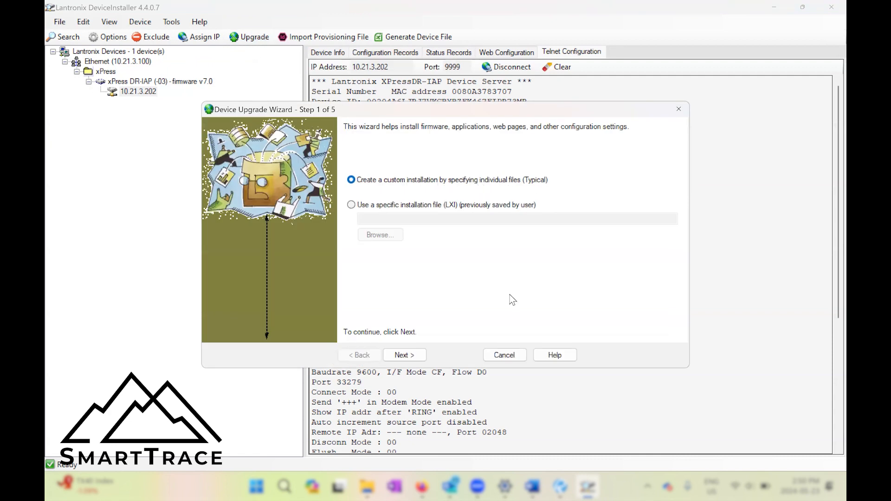
{"action": "left_click", "coordinate": [404, 356]}
{"action": "left_click", "coordinate": [373, 176]}
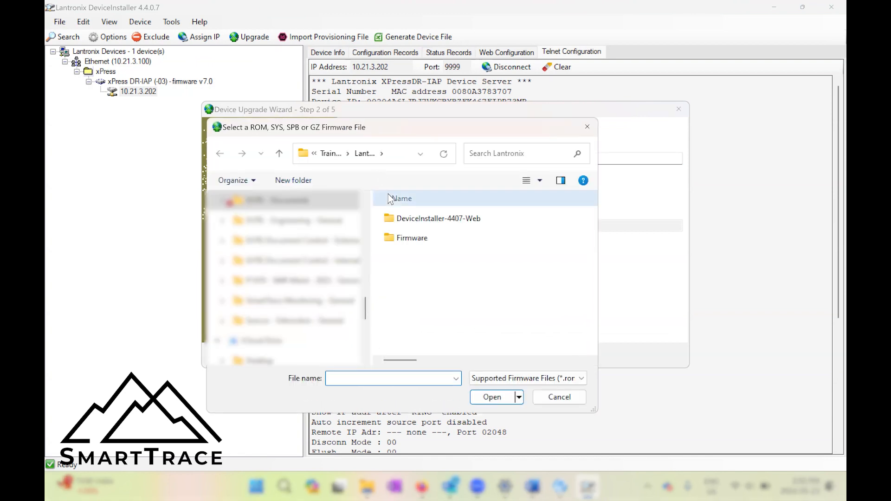
{"action": "double_click", "coordinate": [412, 238]}
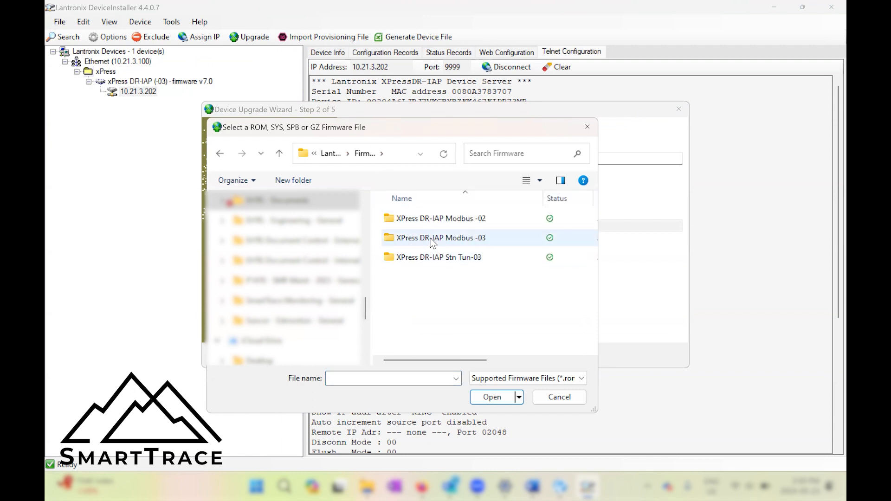
{"action": "double_click", "coordinate": [431, 239]}
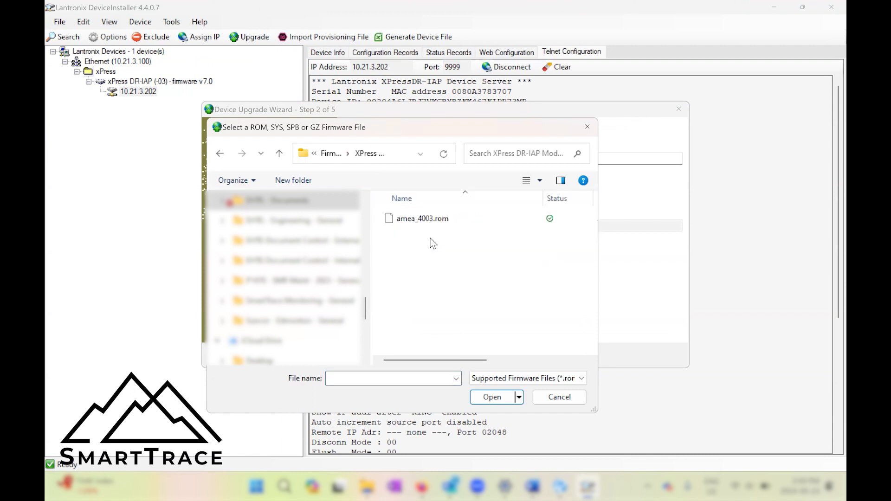
{"action": "left_click", "coordinate": [491, 398]}
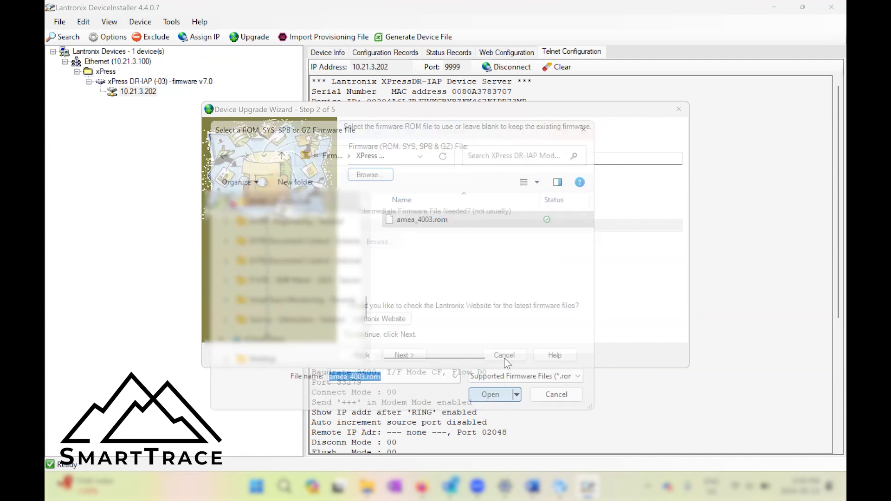
Install the selected firmware with no other files on the device and close the upgrade wizard
{"action": "left_click", "coordinate": [408, 356]}
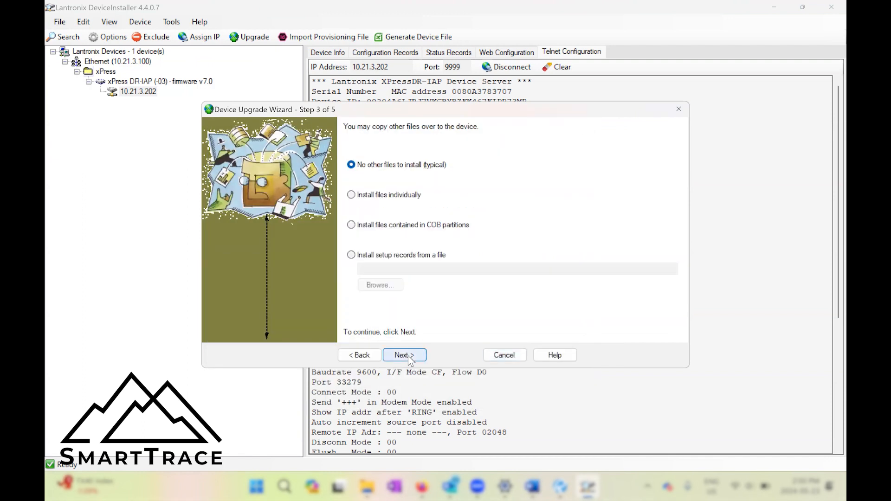
{"action": "left_click", "coordinate": [408, 356]}
{"action": "left_click", "coordinate": [410, 358]}
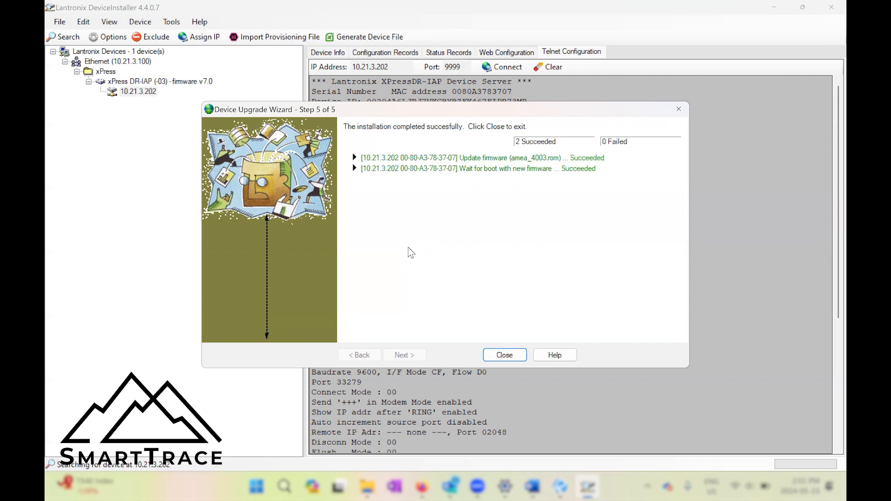
{"action": "left_click", "coordinate": [510, 360]}
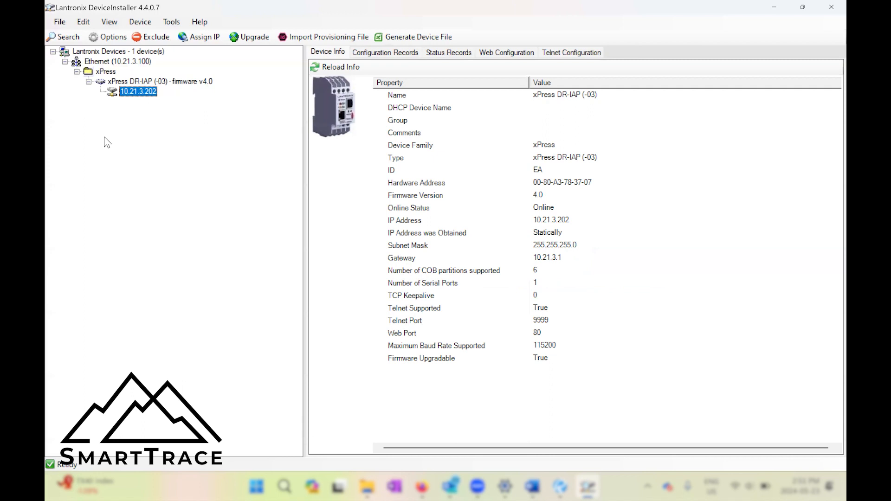
Reconnect to the upgraded device over Telnet on port 9999 and open setup mode to check its Modbus settings
{"action": "left_click", "coordinate": [573, 54]}
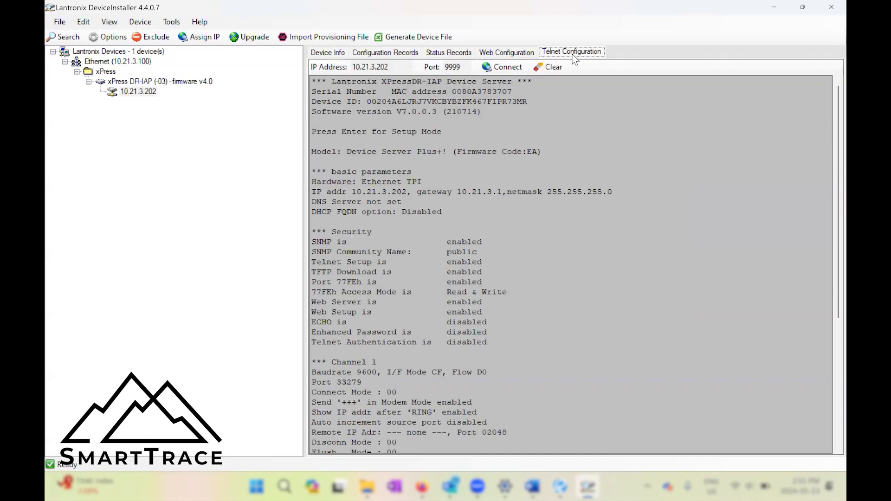
{"action": "left_click", "coordinate": [500, 68]}
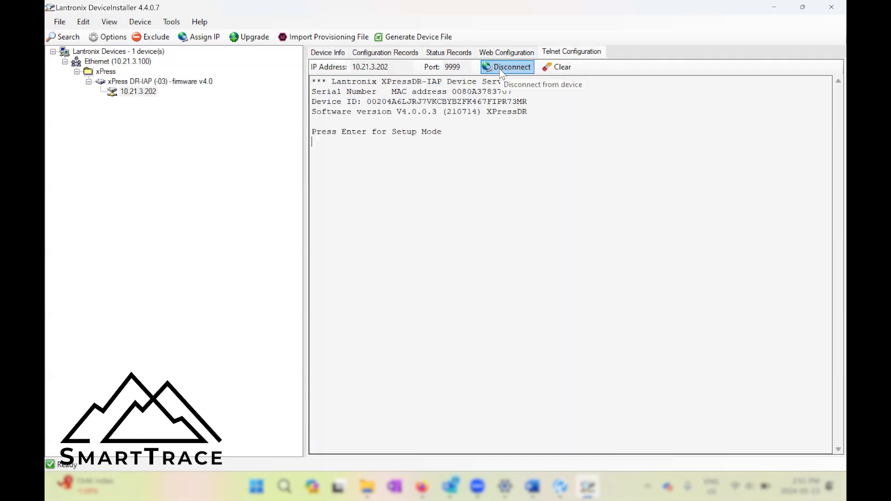
{"action": "key", "text": "Return"}
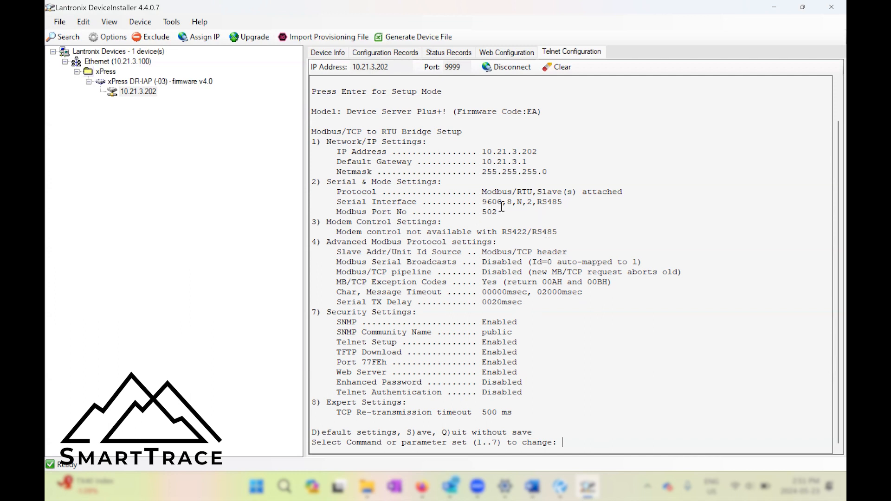
Find cmd in Windows search, open Command Prompt and maximize its window
{"action": "left_click", "coordinate": [285, 486]}
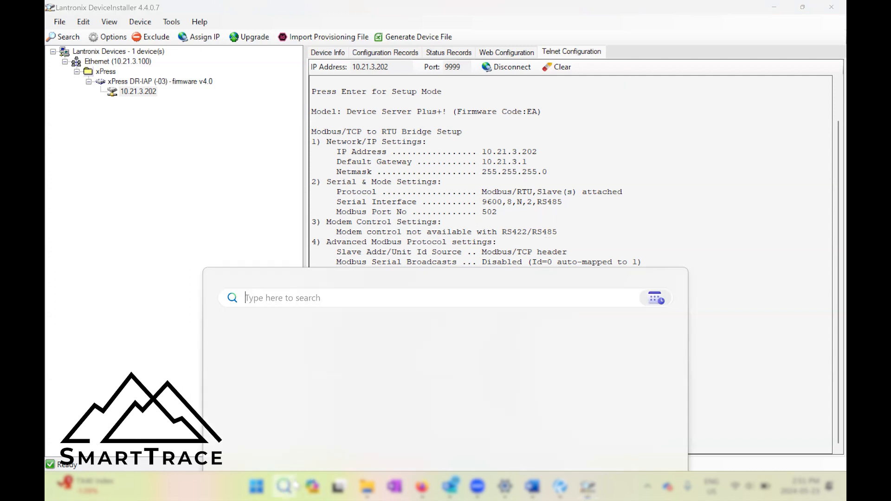
{"action": "left_click", "coordinate": [788, 220]}
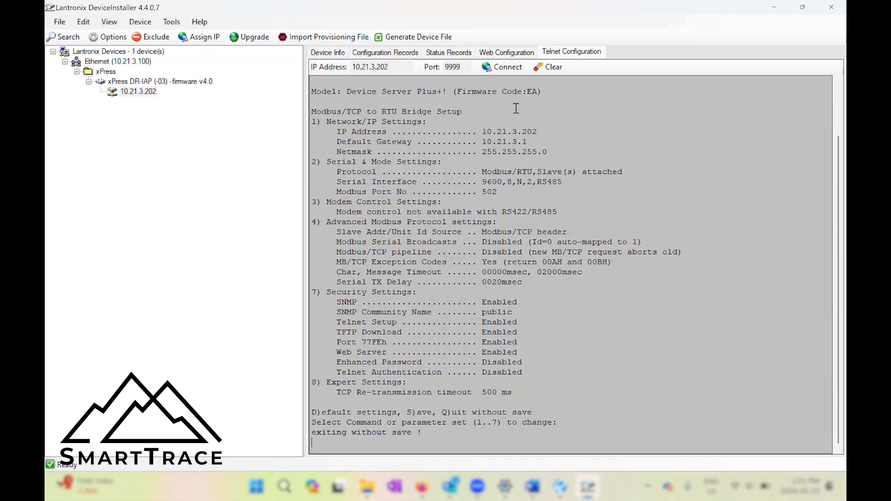
{"action": "left_click", "coordinate": [284, 486]}
{"action": "type", "text": "cmd"}
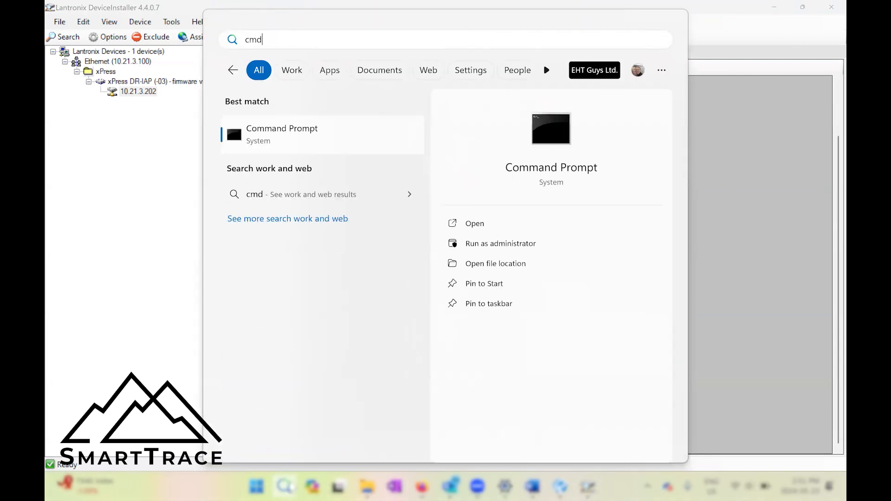
{"action": "key", "text": "Escape"}
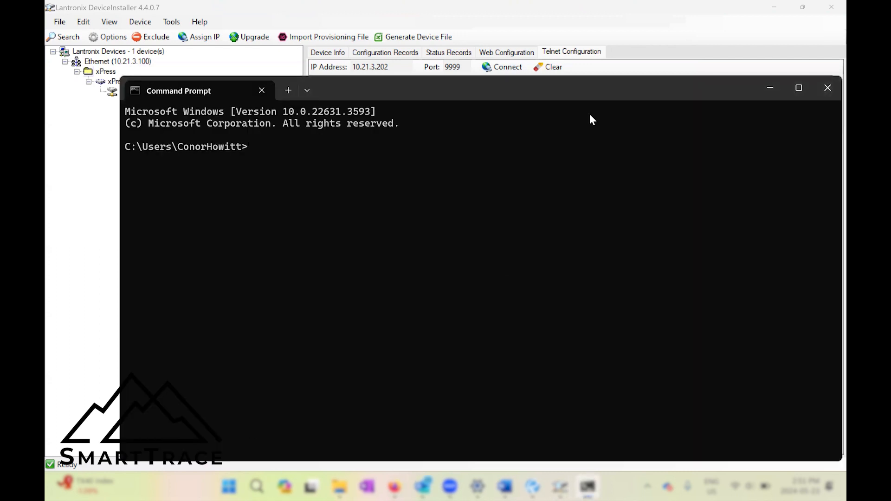
{"action": "double_click", "coordinate": [766, 77]}
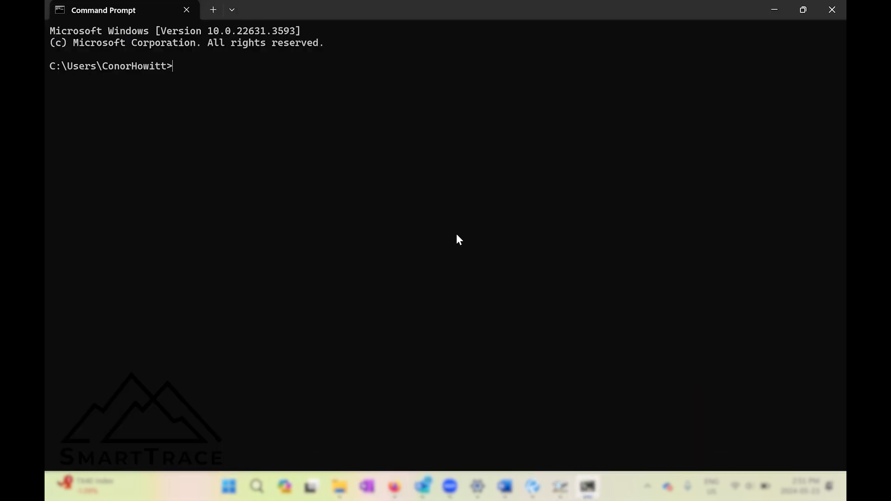
Connect with telnet to 10.21.3.202 on port 9999 and enter the device's setup mode
{"action": "type", "text": "telnet 10.21.3.20"}
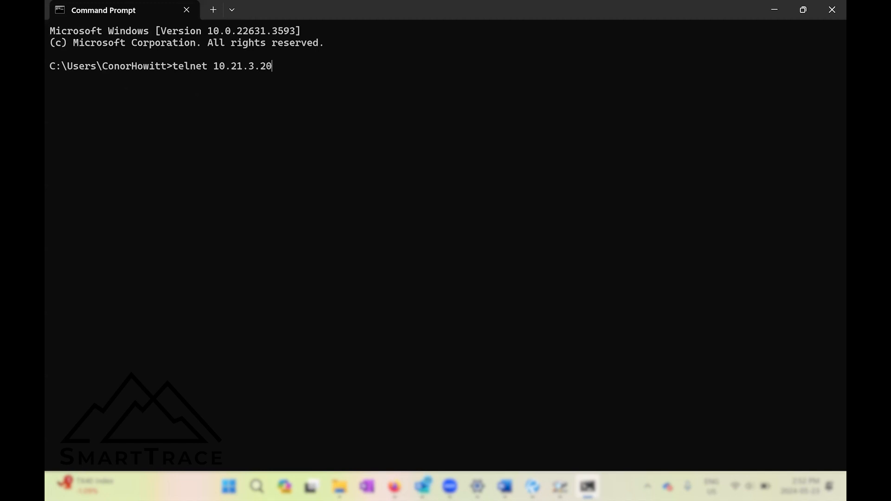
{"action": "type", "text": "2 9999"}
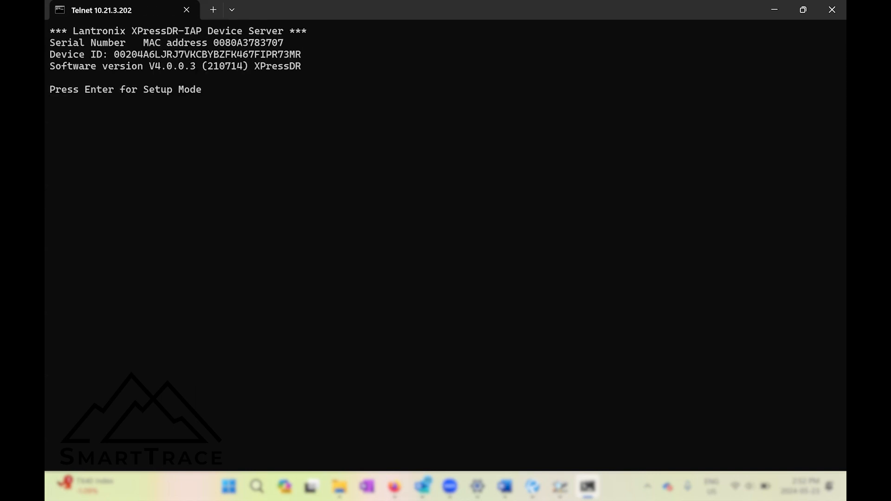
{"action": "key", "text": "Return"}
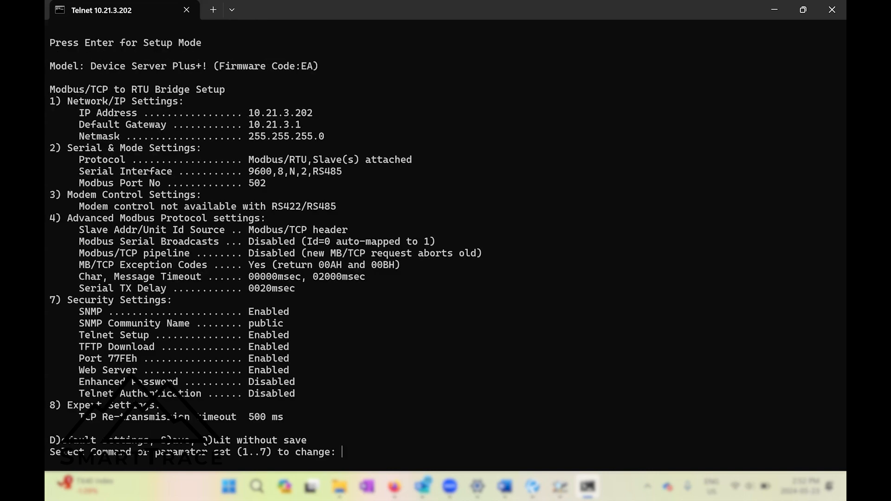